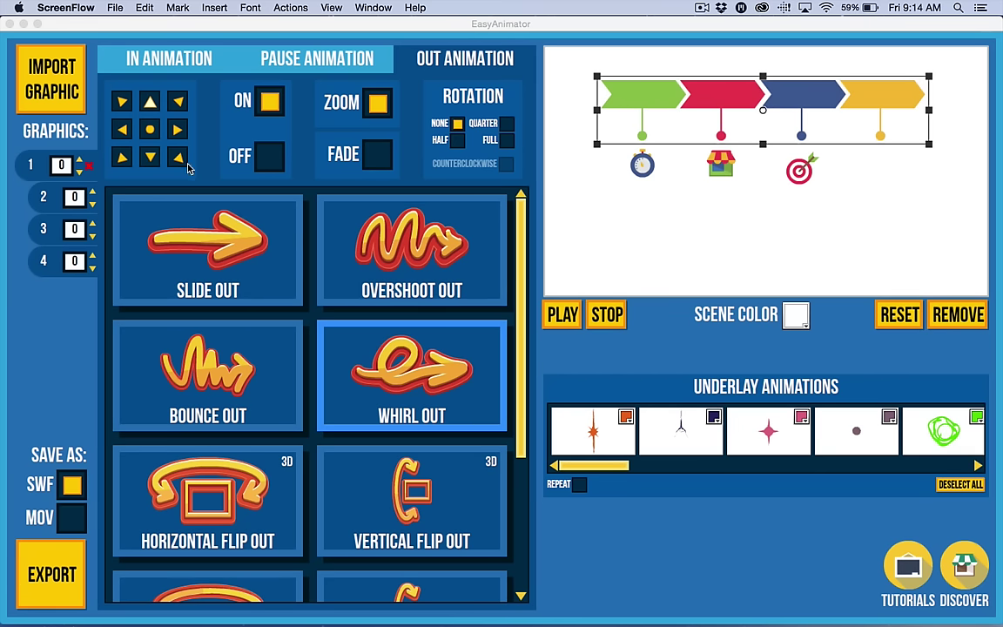
- Inspect the stopwatch and shop icons' animations, then select the target icon's entrance settings
{"action": "left_click", "coordinate": [642, 167]}
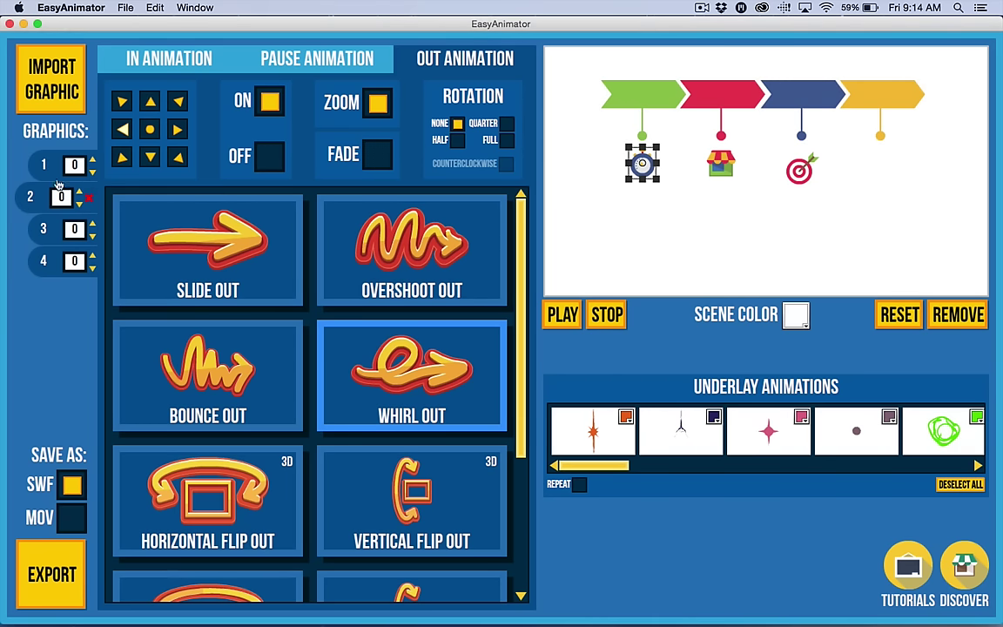
{"action": "left_click", "coordinate": [721, 163]}
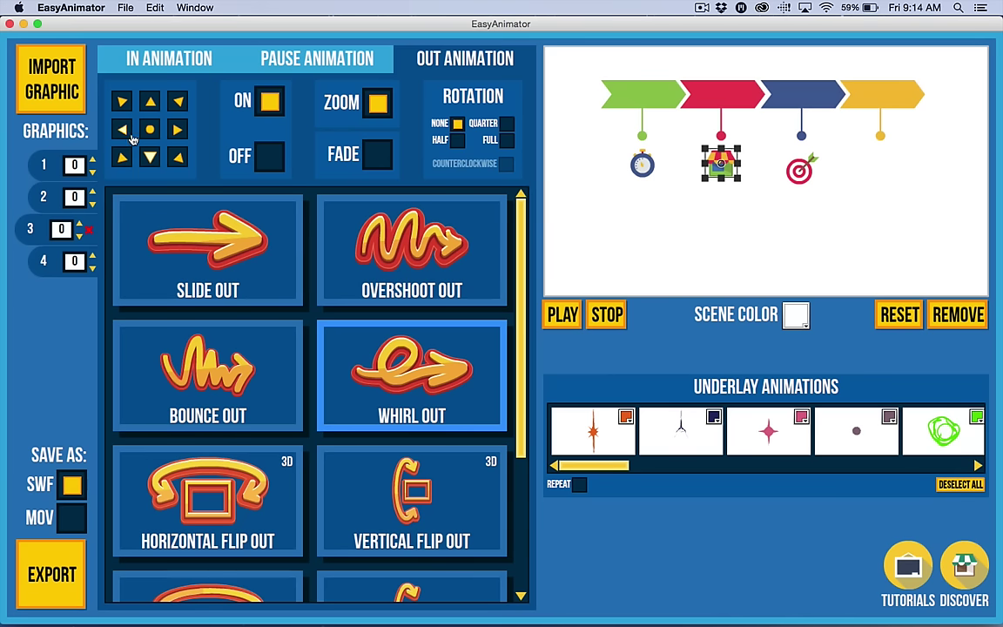
{"action": "left_click", "coordinate": [43, 188]}
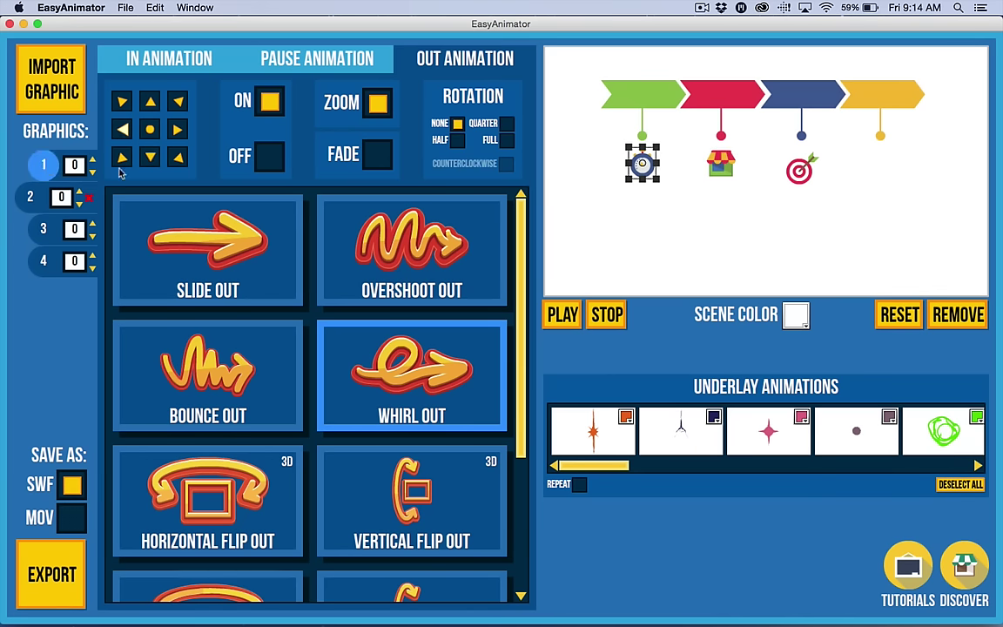
{"action": "left_click", "coordinate": [29, 222]}
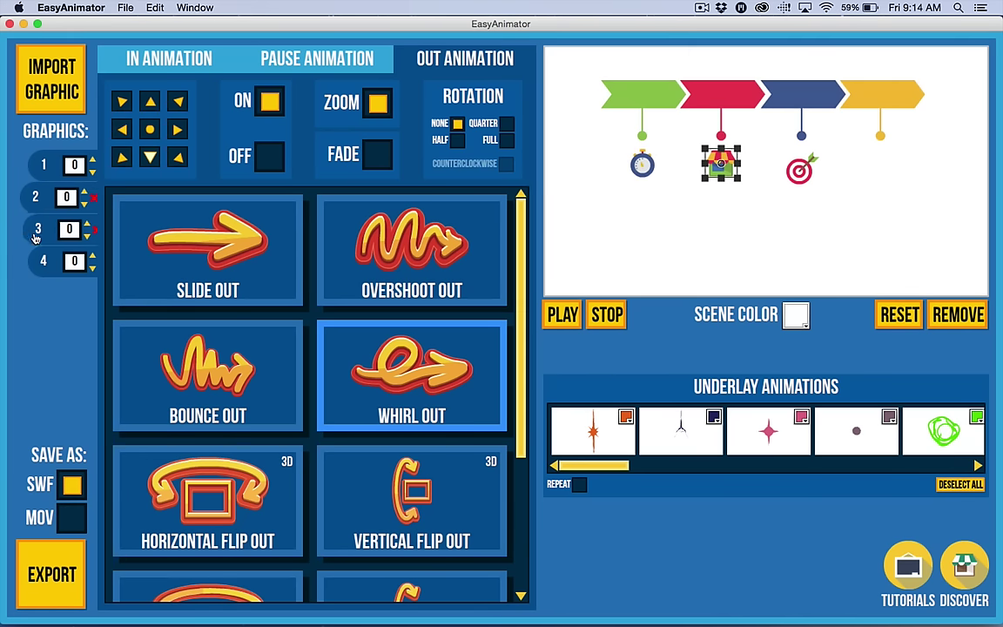
{"action": "left_click", "coordinate": [166, 60]}
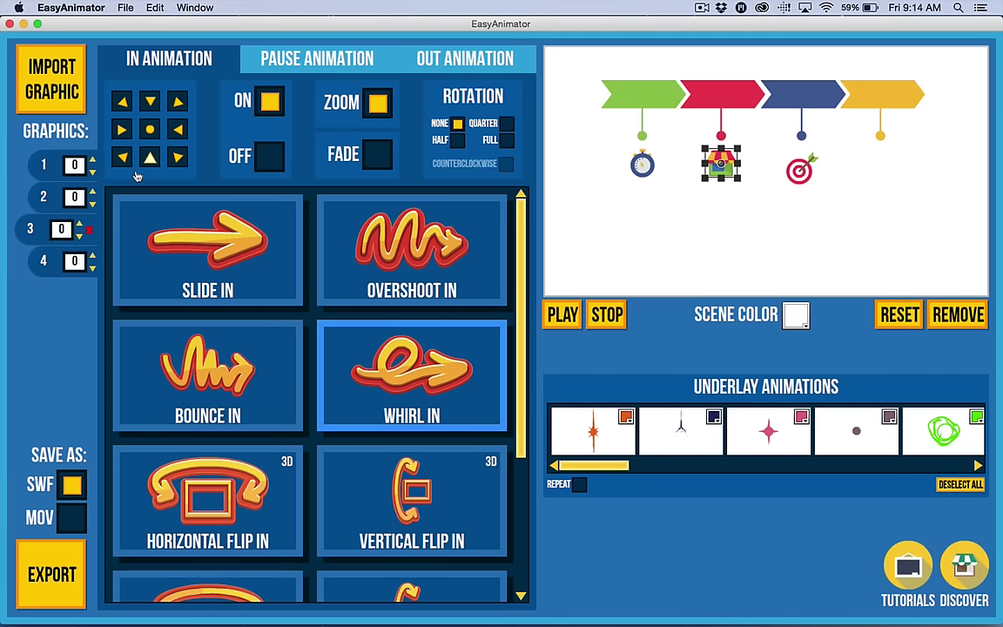
{"action": "left_click", "coordinate": [798, 173]}
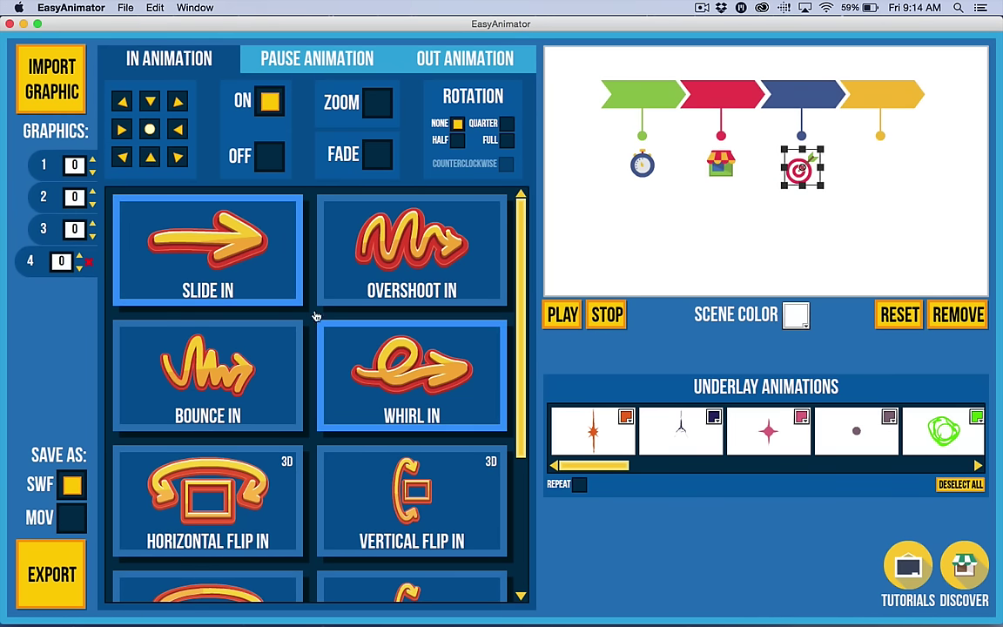
- Give the target icon a Zoom Whirl In entrance and a downward Zoom Whirl Out exit
{"action": "left_click", "coordinate": [377, 102]}
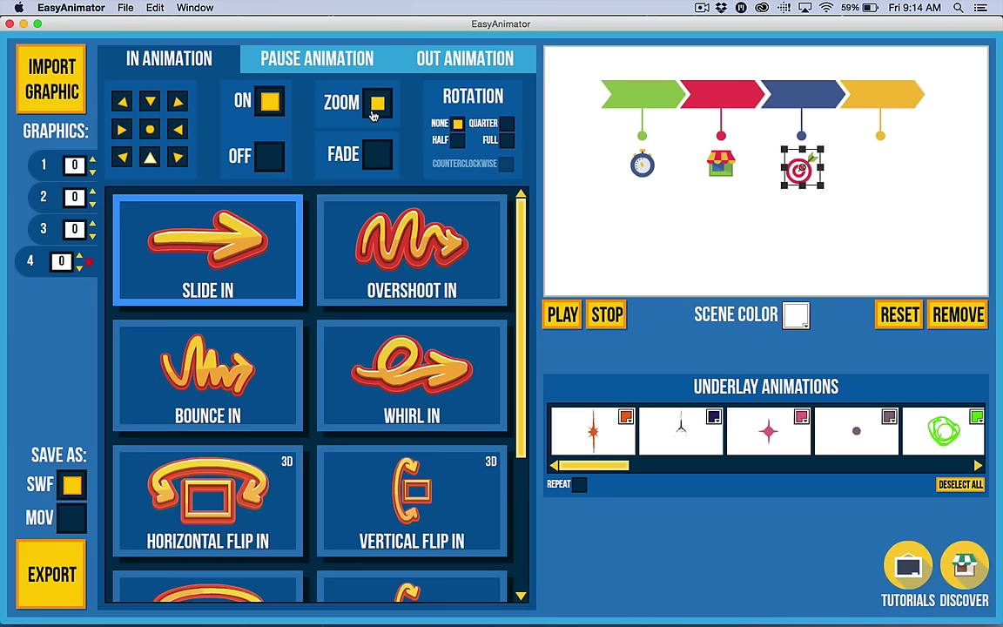
{"action": "left_click", "coordinate": [391, 387]}
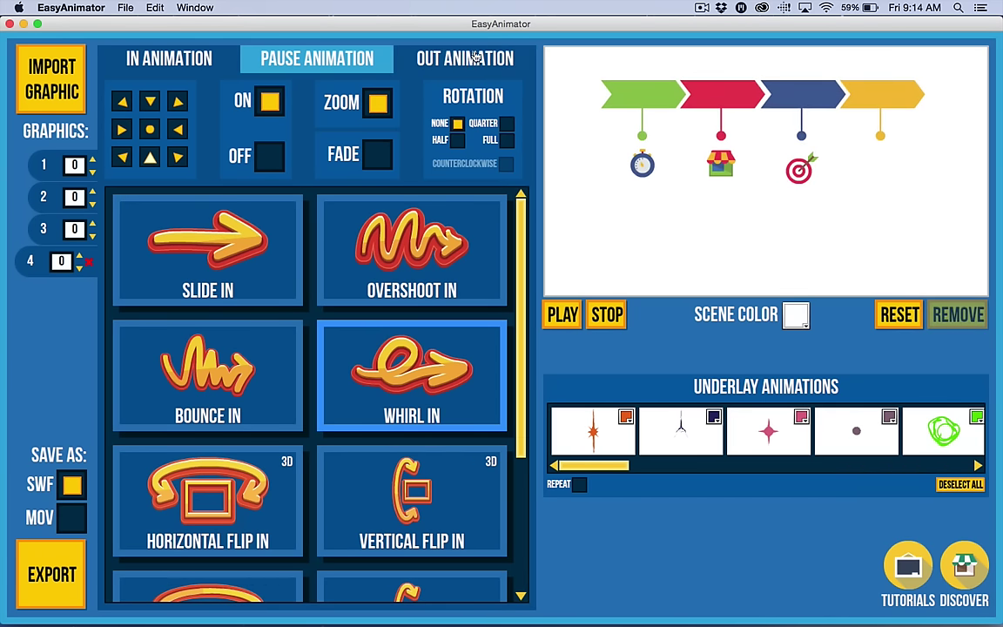
{"action": "left_click", "coordinate": [427, 57]}
{"action": "left_click", "coordinate": [150, 157]}
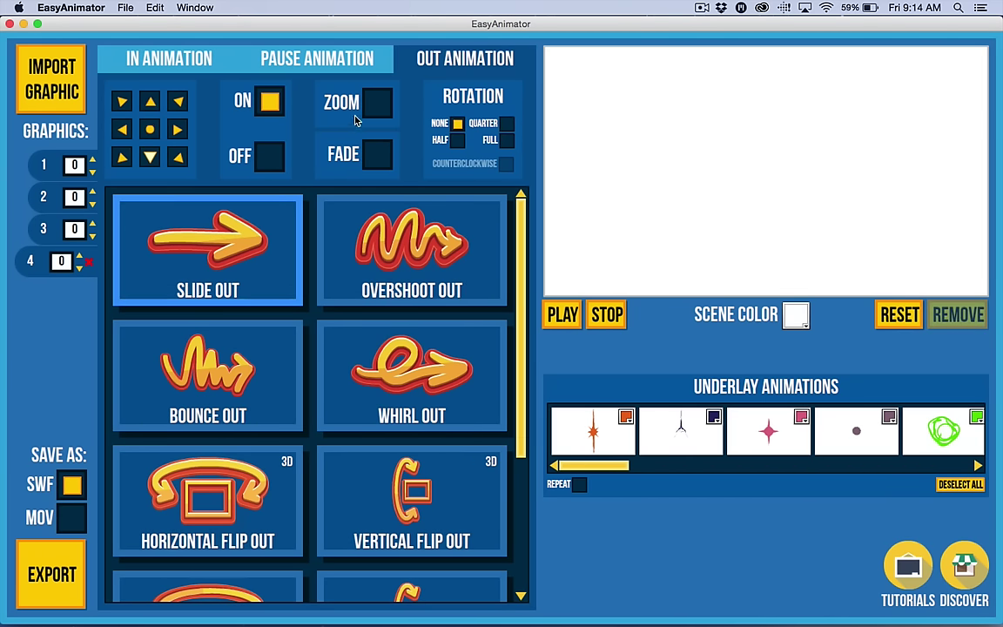
{"action": "left_click", "coordinate": [377, 102]}
{"action": "left_click", "coordinate": [395, 355]}
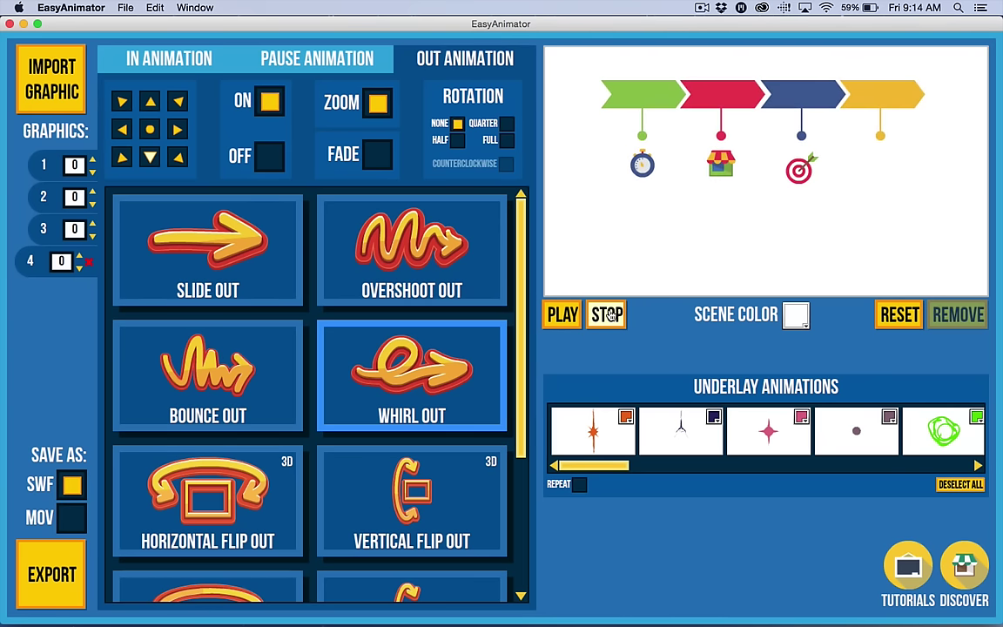
- Import Brush_pallete.swf and drag the palette icon beneath the yellow arrow
{"action": "left_click", "coordinate": [54, 83]}
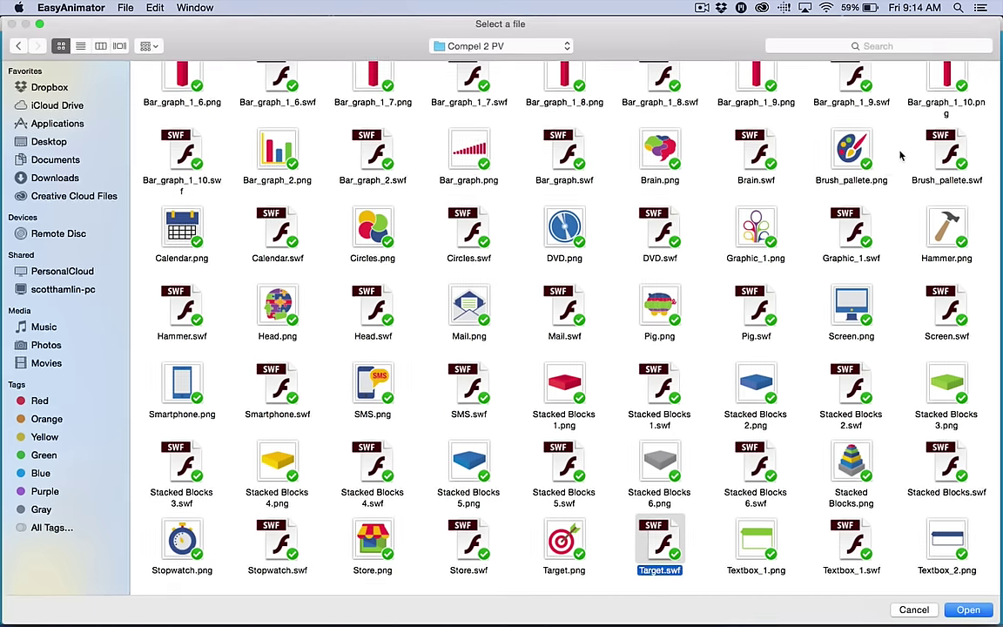
{"action": "left_click", "coordinate": [947, 153]}
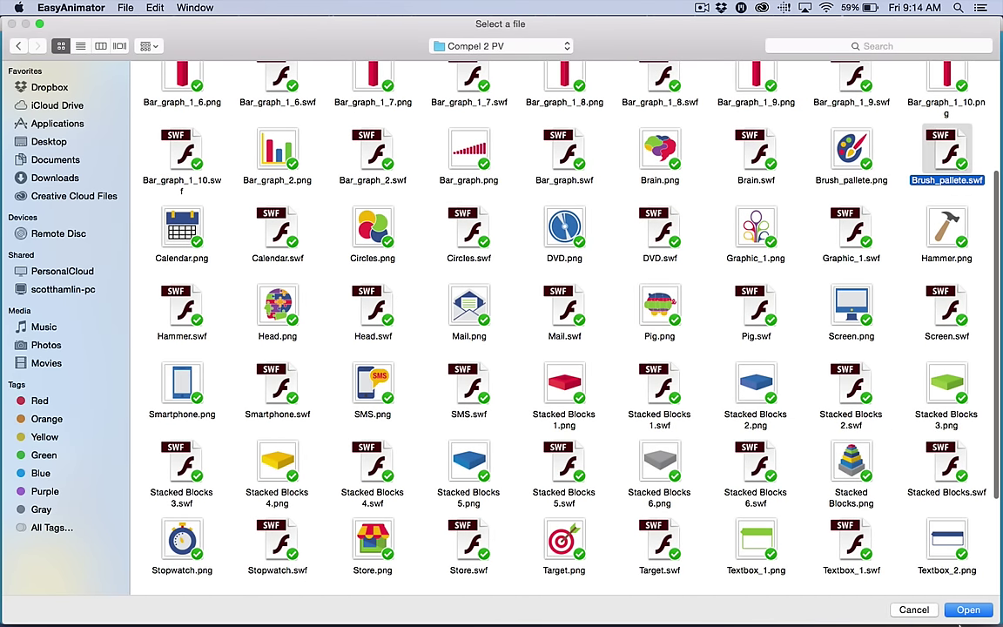
{"action": "left_click", "coordinate": [963, 611]}
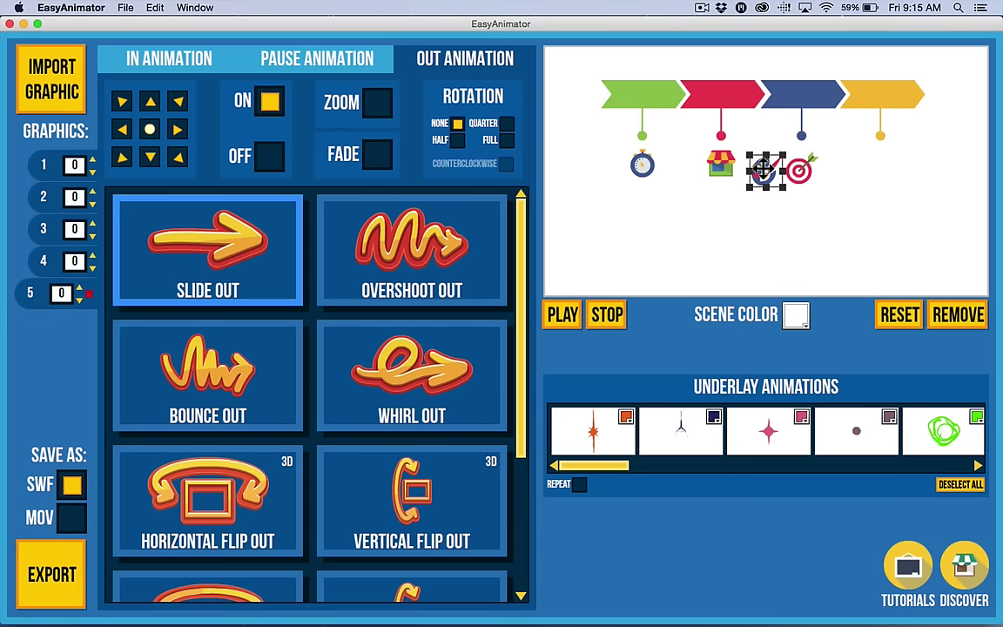
{"action": "left_click_drag", "start_coordinate": [764, 170], "coordinate": [882, 164]}
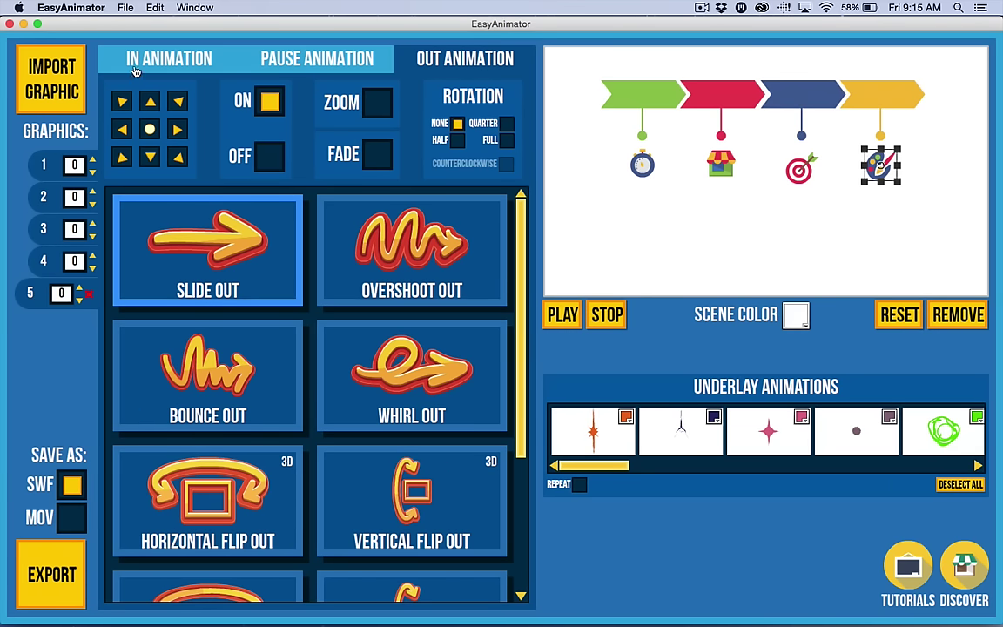
- Set the brush palette's entrance direction with Zoom and Whirl In, and a Whirl Out exit
{"action": "left_click", "coordinate": [187, 74]}
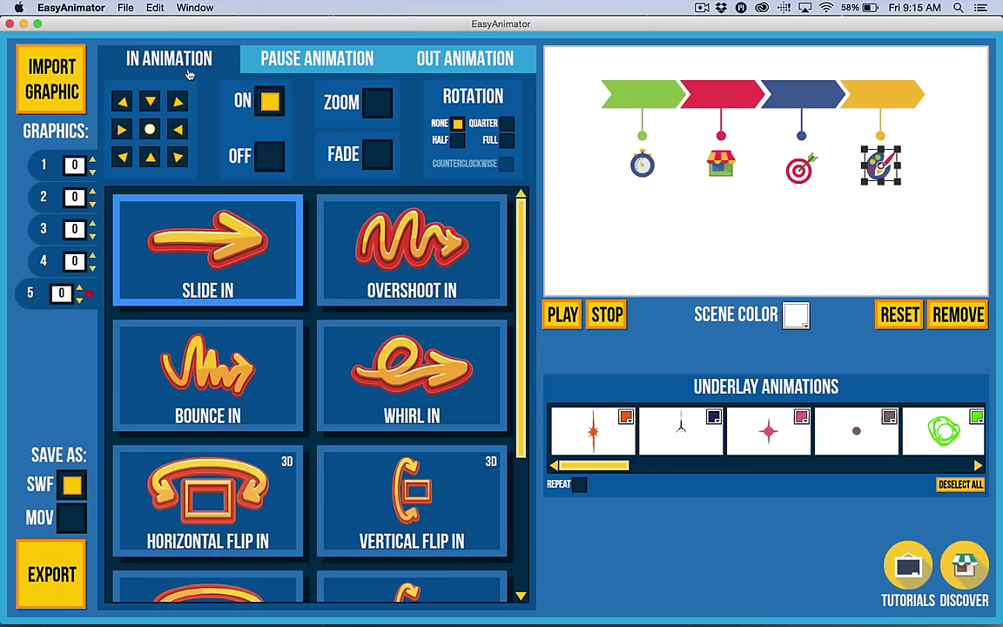
{"action": "left_click", "coordinate": [178, 130]}
{"action": "left_click", "coordinate": [377, 153]}
{"action": "left_click", "coordinate": [377, 102]}
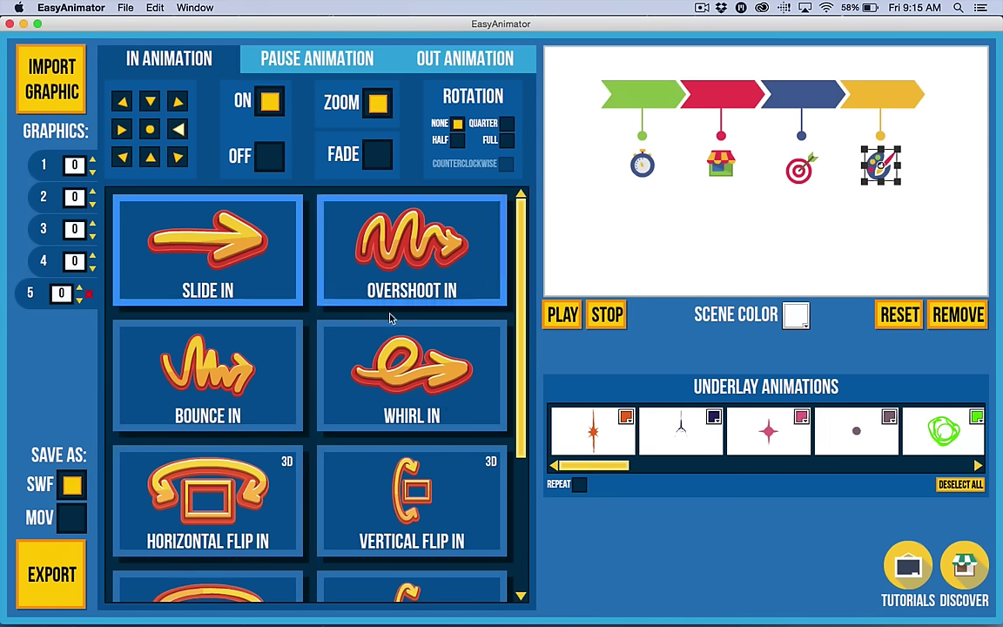
{"action": "left_click", "coordinate": [412, 374]}
{"action": "left_click", "coordinate": [465, 58]}
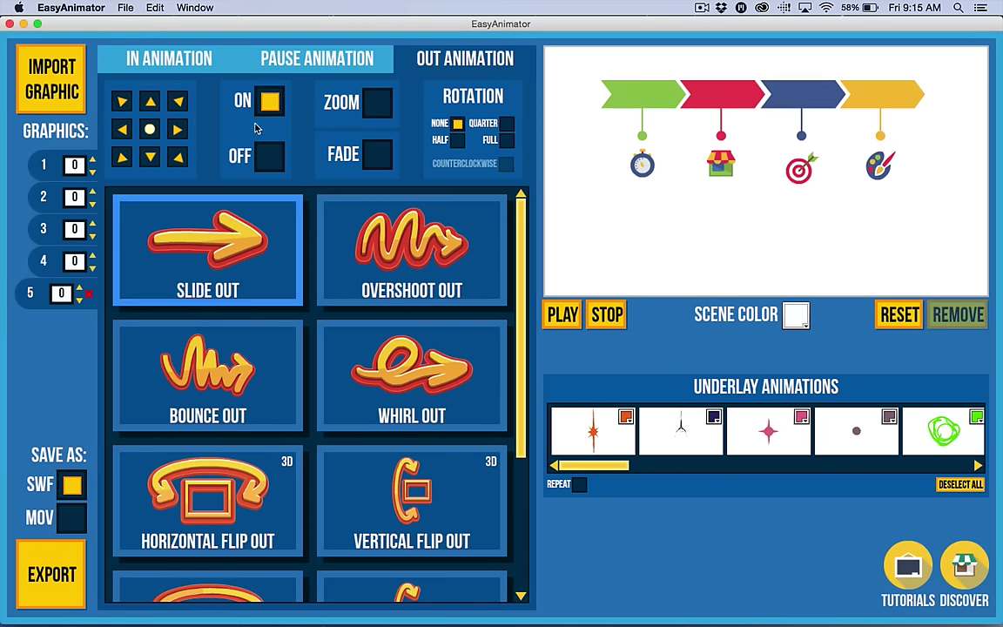
{"action": "left_click", "coordinate": [405, 354]}
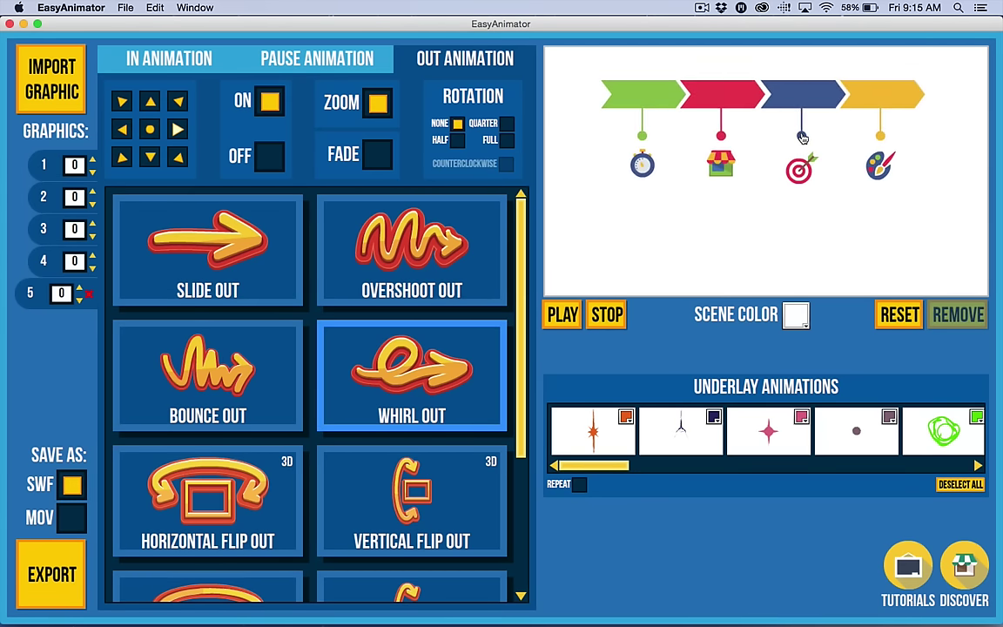
{"action": "left_click", "coordinate": [770, 100]}
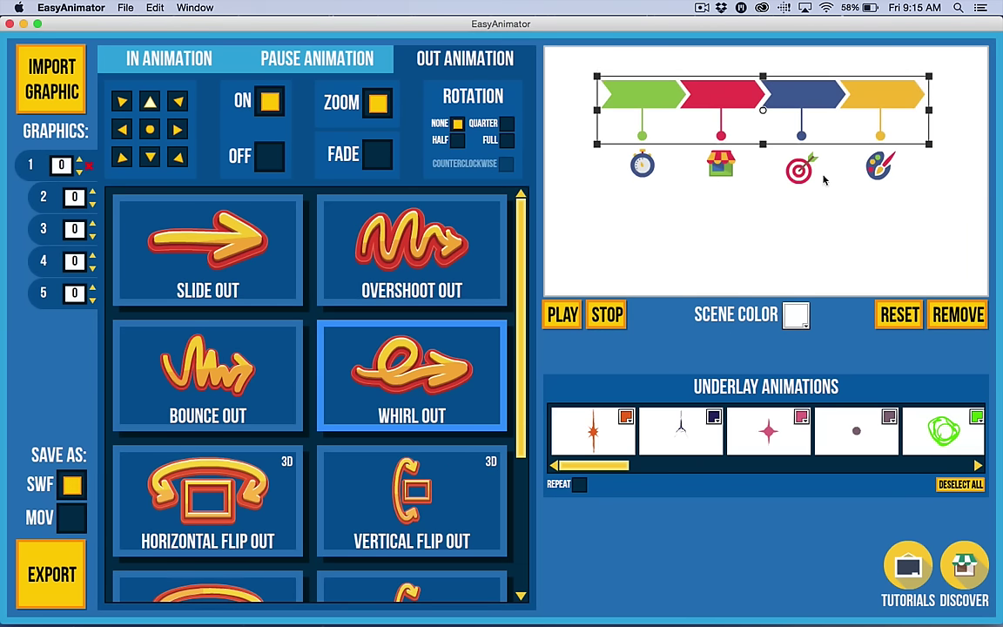
{"action": "left_click", "coordinate": [797, 166]}
{"action": "mouse_move", "coordinate": [780, 144]}
{"action": "left_mouse_down"}
{"action": "mouse_move", "coordinate": [770, 172]}
{"action": "mouse_move", "coordinate": [754, 159]}
{"action": "mouse_move", "coordinate": [773, 139]}
{"action": "left_mouse_up"}
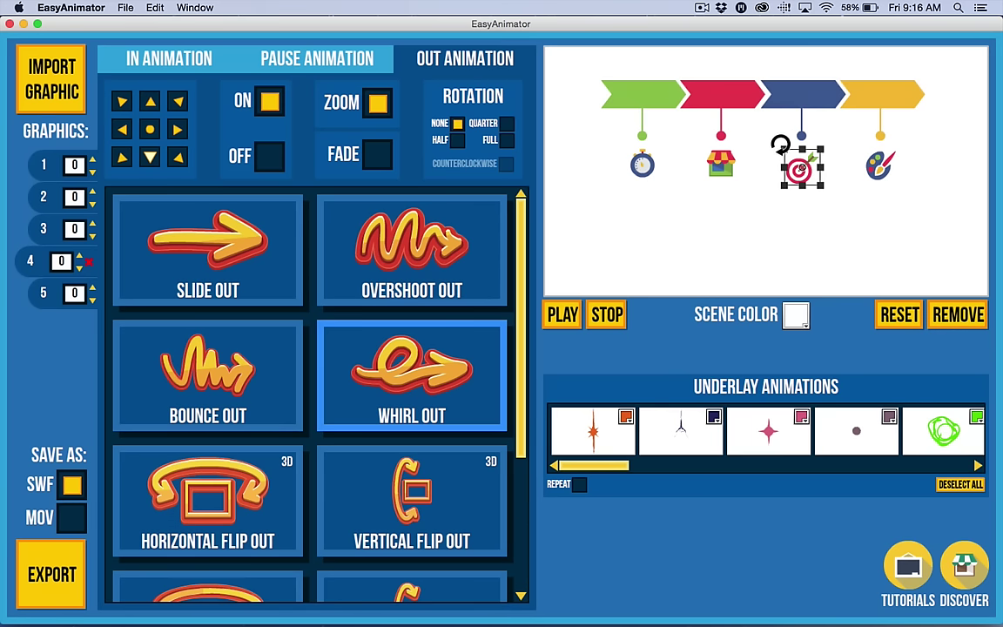
{"action": "left_click_drag", "start_coordinate": [781, 145], "coordinate": [779, 139]}
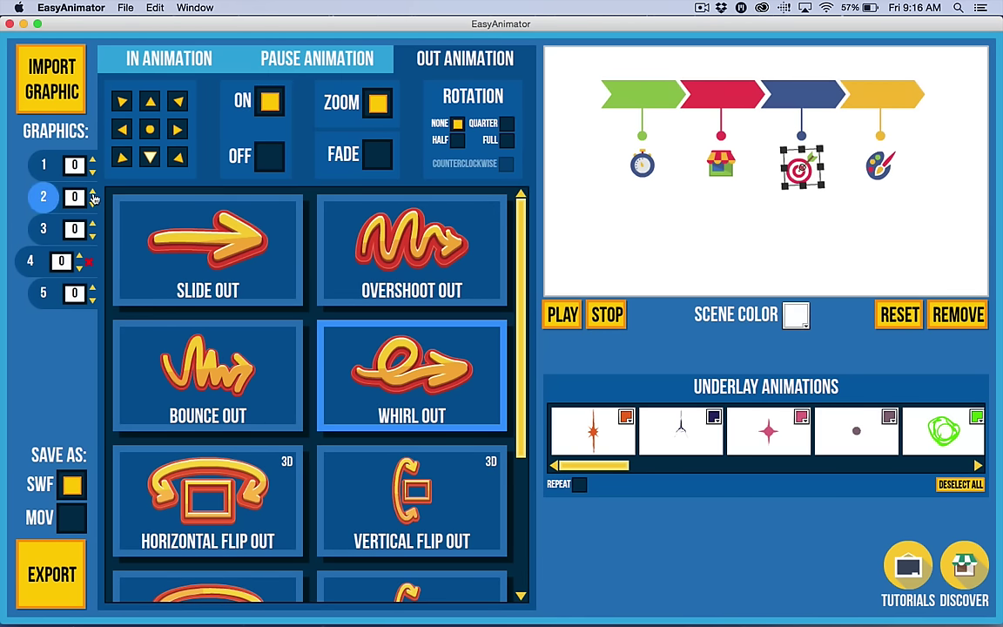
- Set the timing of graphics 2, 3, 4 and 5 to 0.2 each, then play the preview
{"action": "left_click", "coordinate": [87, 196]}
{"action": "left_click", "coordinate": [79, 192]}
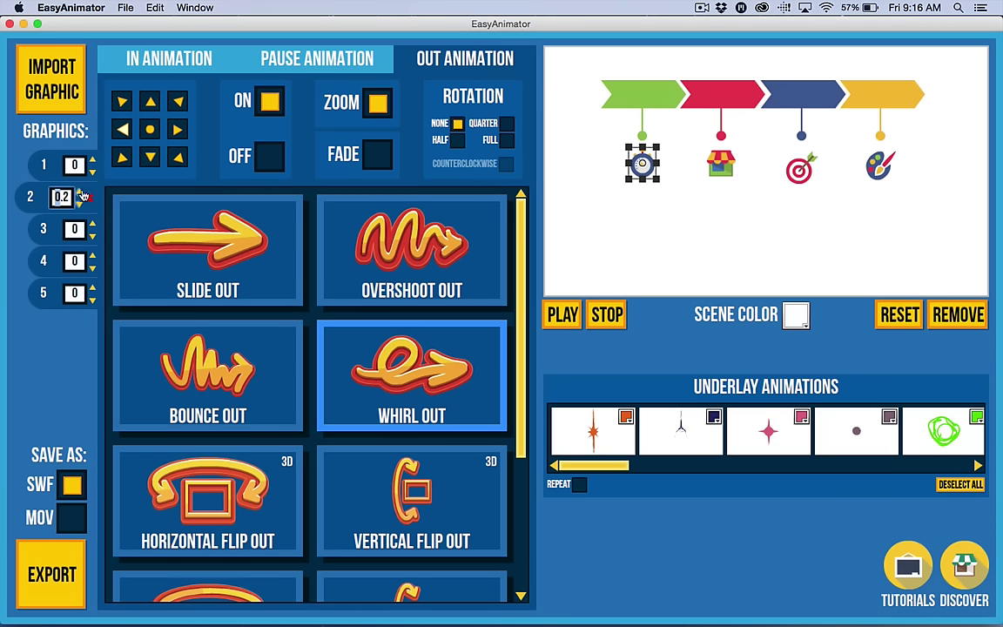
{"action": "double_click", "coordinate": [93, 225]}
{"action": "left_click", "coordinate": [93, 258]}
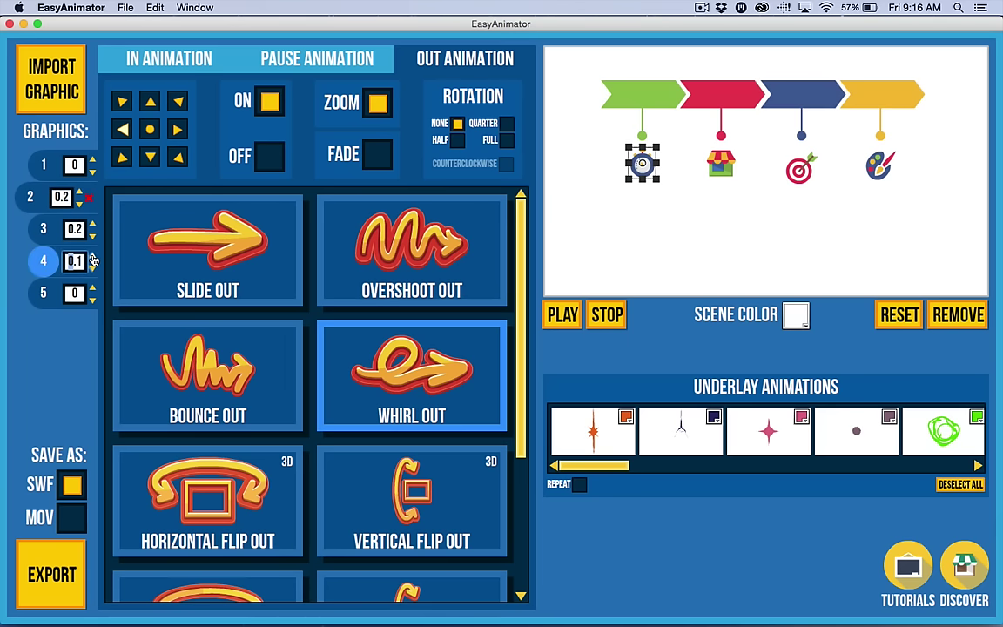
{"action": "left_click", "coordinate": [92, 289]}
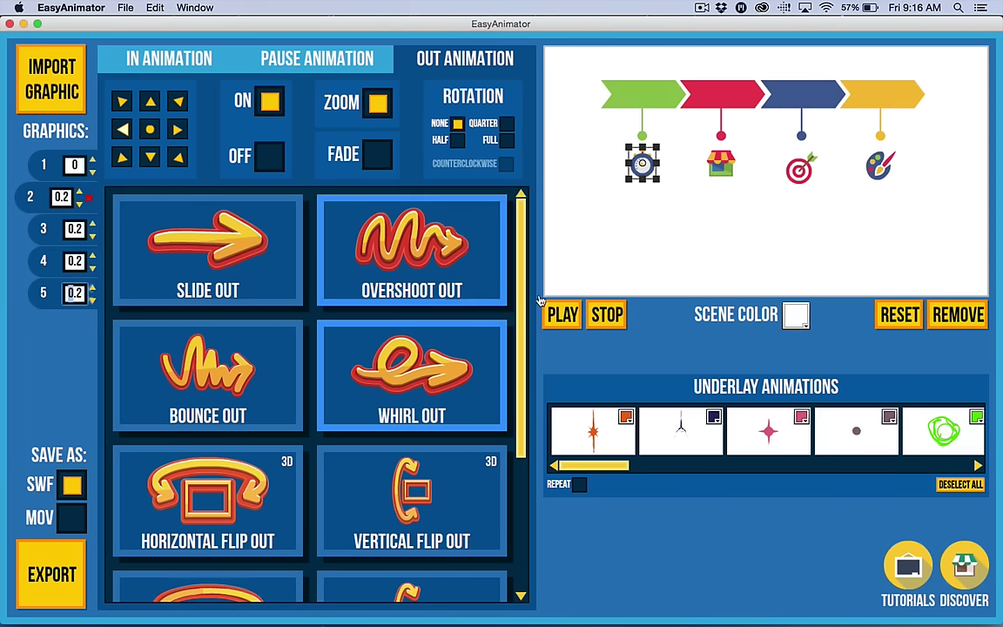
{"action": "left_click", "coordinate": [561, 316]}
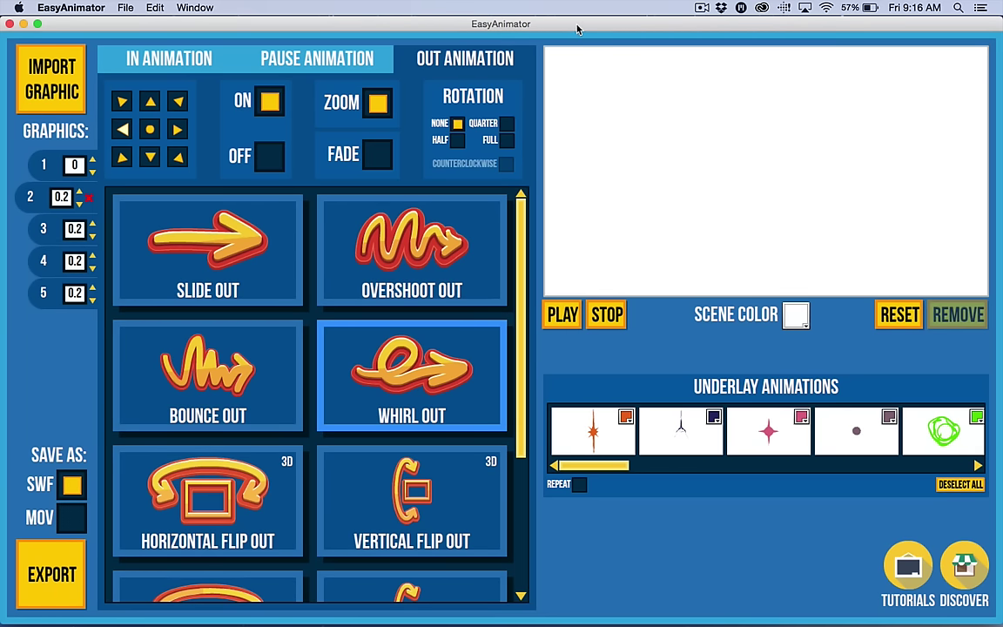
- Show the In Animation settings and watch the staggered preview play through
{"action": "left_click", "coordinate": [179, 58]}
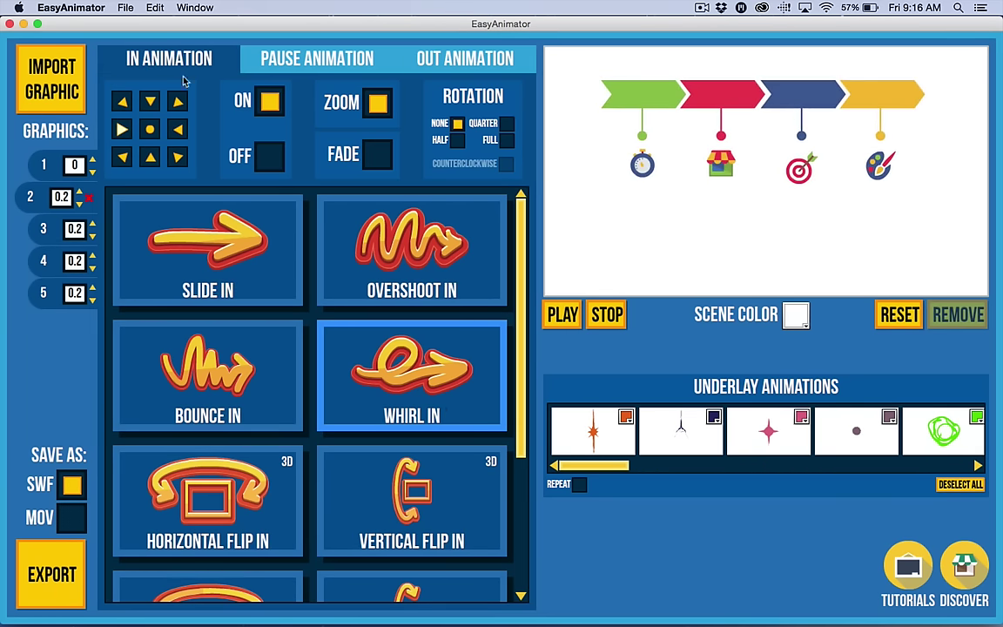